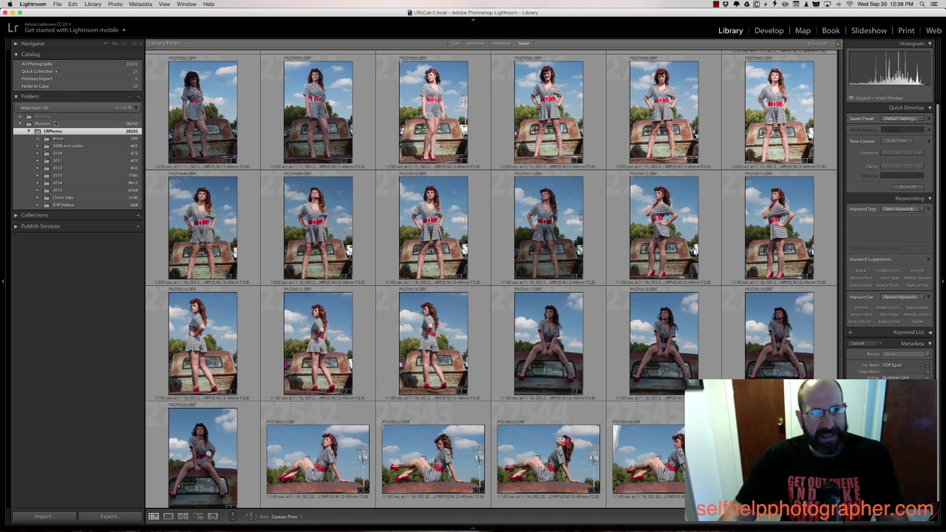
Expand 2015 and browse the 121 behind-the-scenes shots in 01 BTS - Blue Video
click(37, 191)
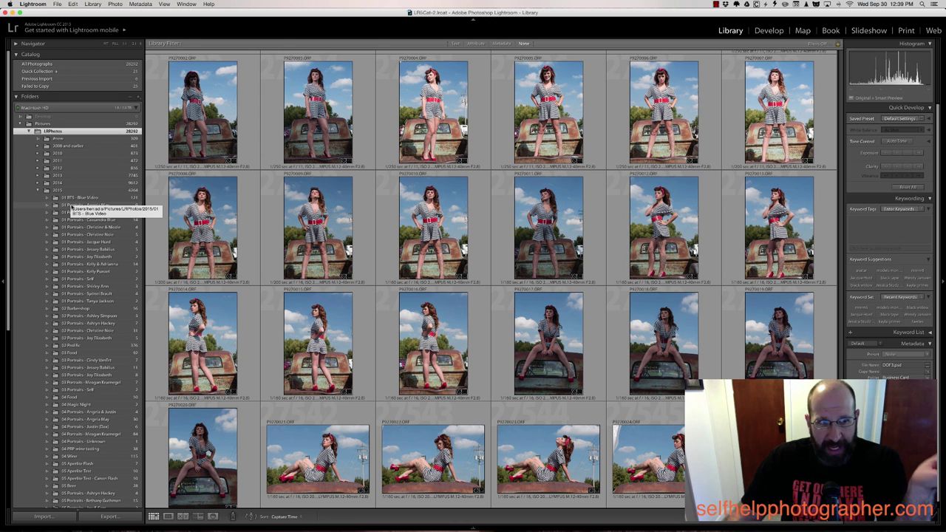
click(86, 199)
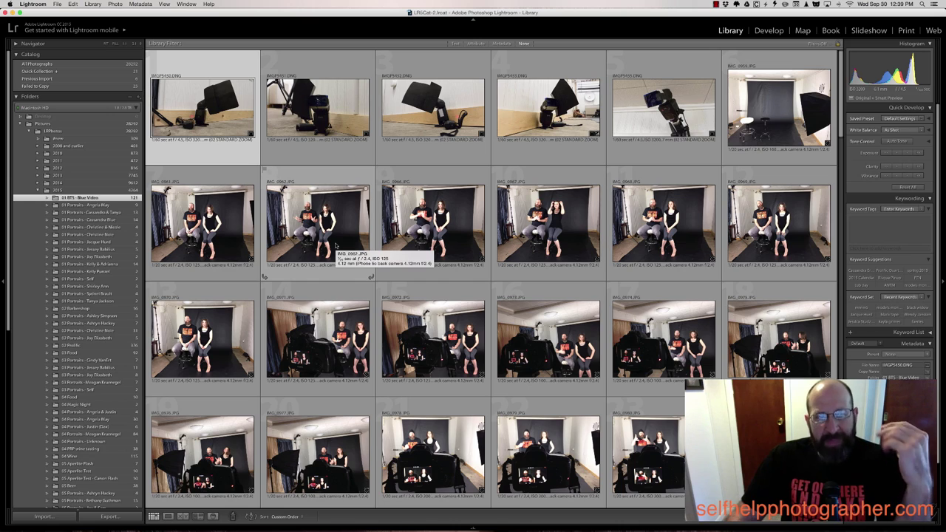
scroll(702, 242, down, 15)
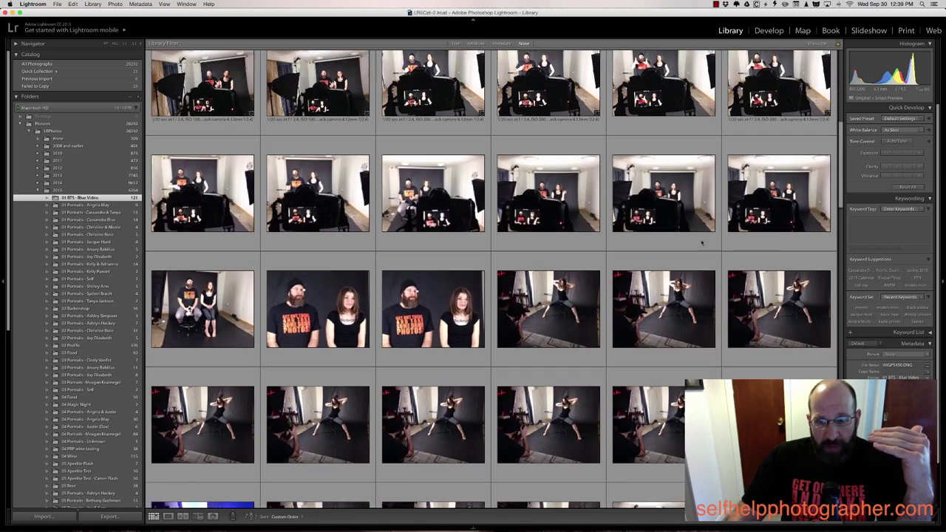
scroll(702, 243, down, 8)
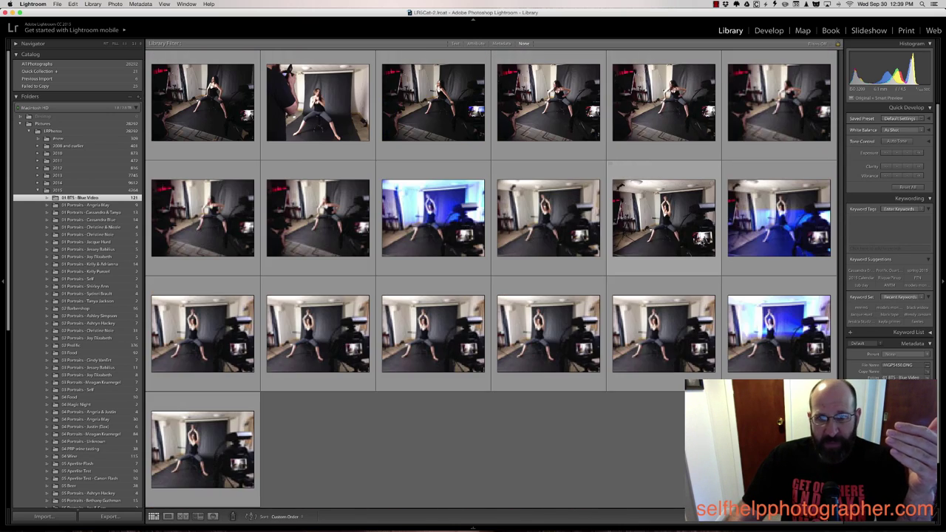
scroll(702, 242, up, 5)
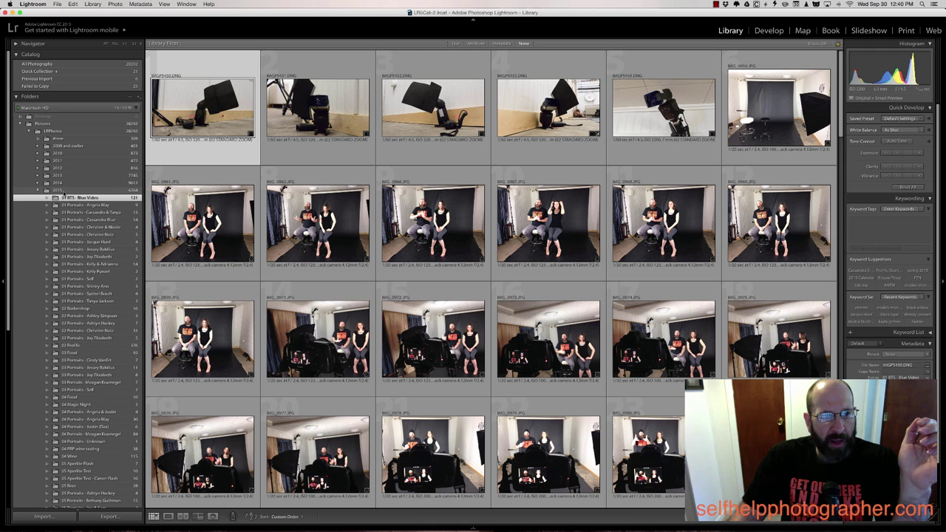
scroll(79, 374, down, 1)
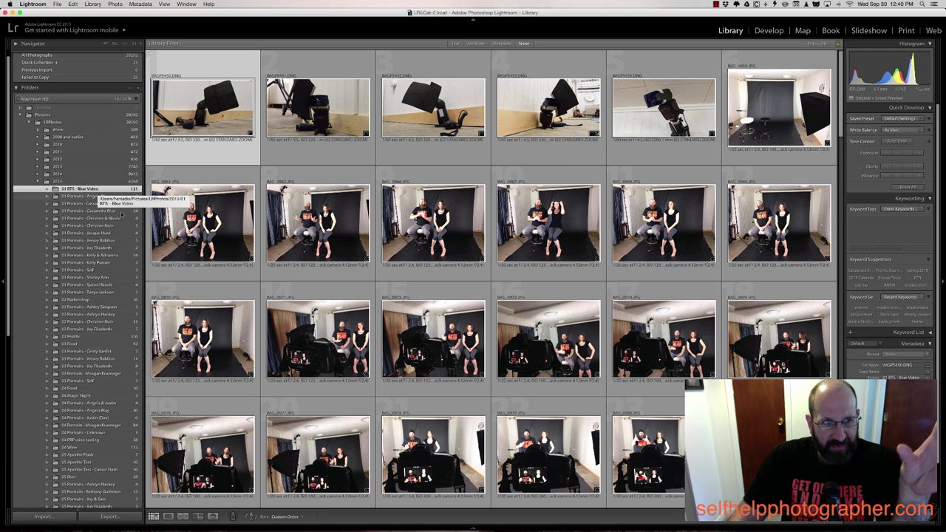
Switch from 01 BTS - Blue Video to the model's eight-photo 01 Portraits folder
click(97, 189)
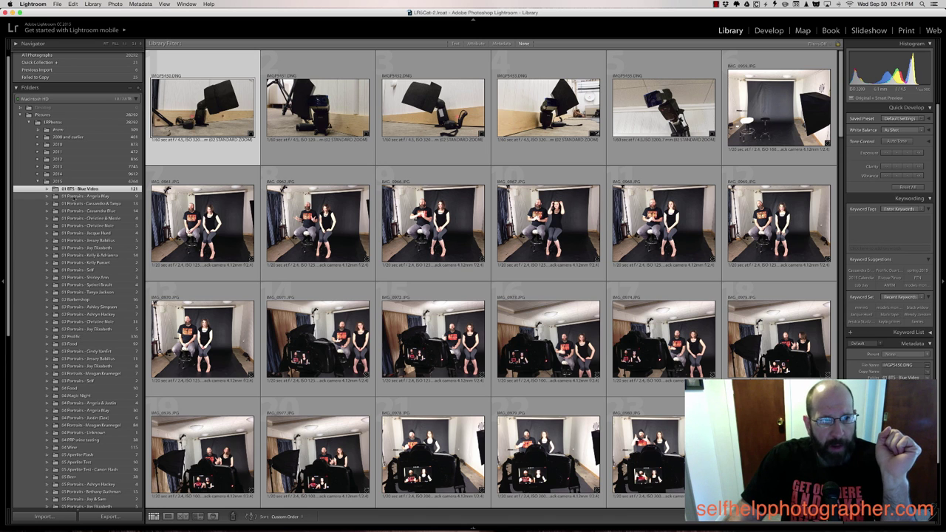
click(102, 197)
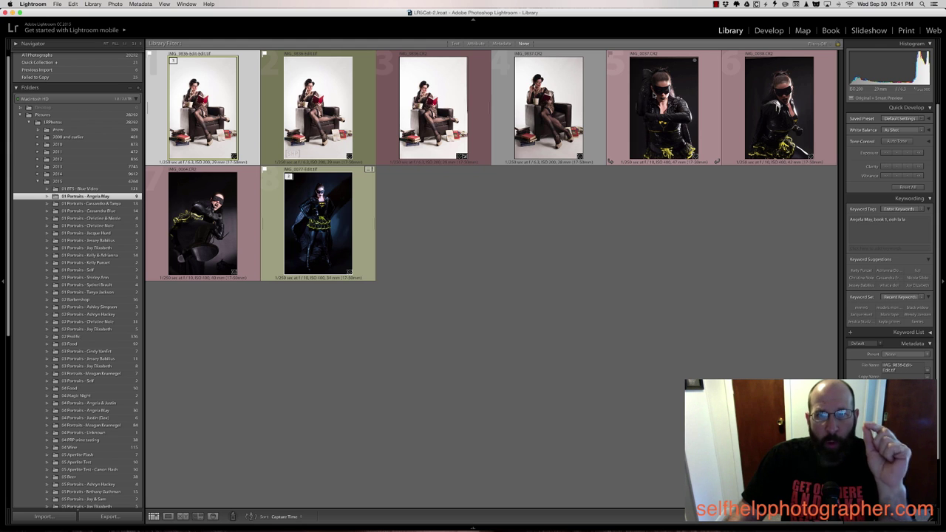
Stack the three reading-chair photos and re-collapse the last costume stack, leaving six thumbnails
click(404, 101)
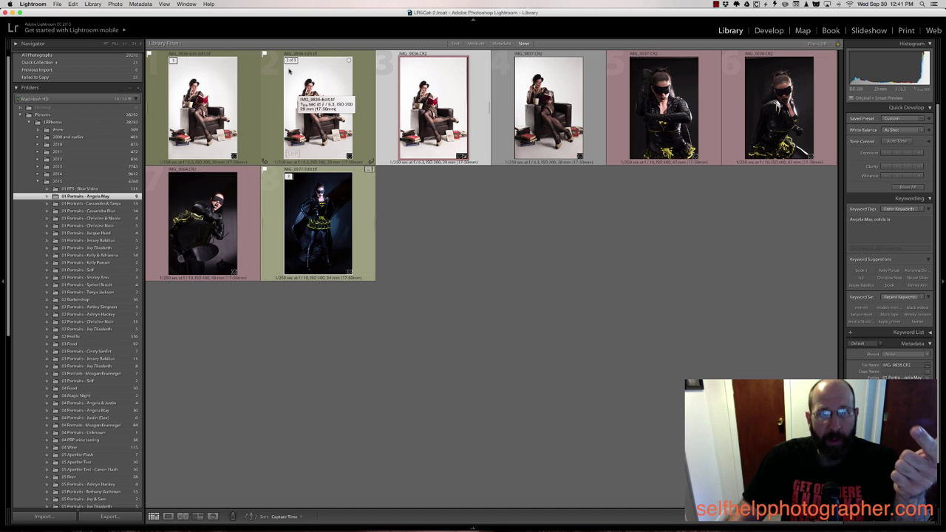
click(291, 88)
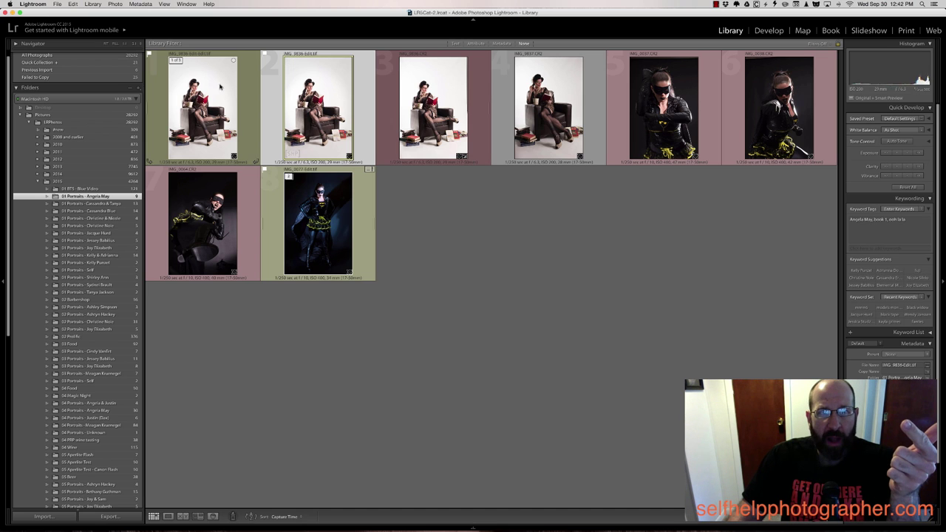
click(429, 201)
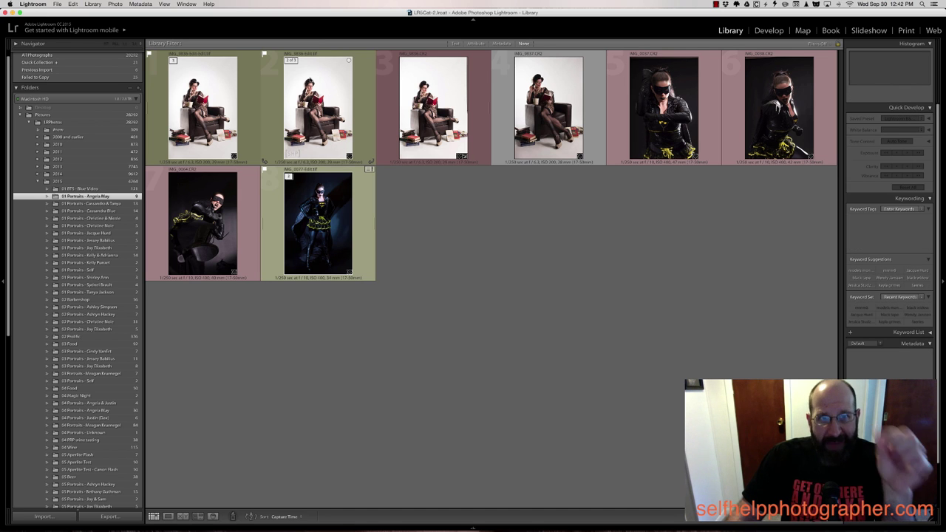
click(363, 73)
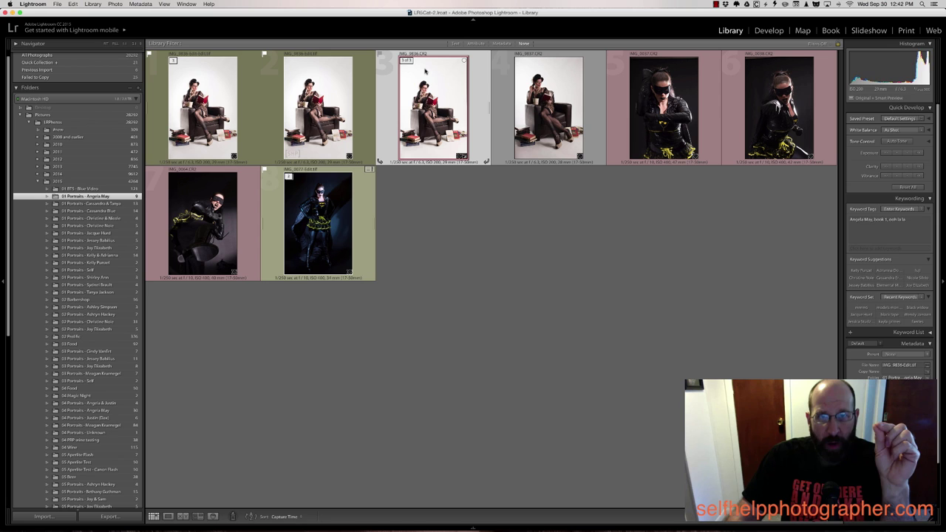
click(433, 103)
click(174, 62)
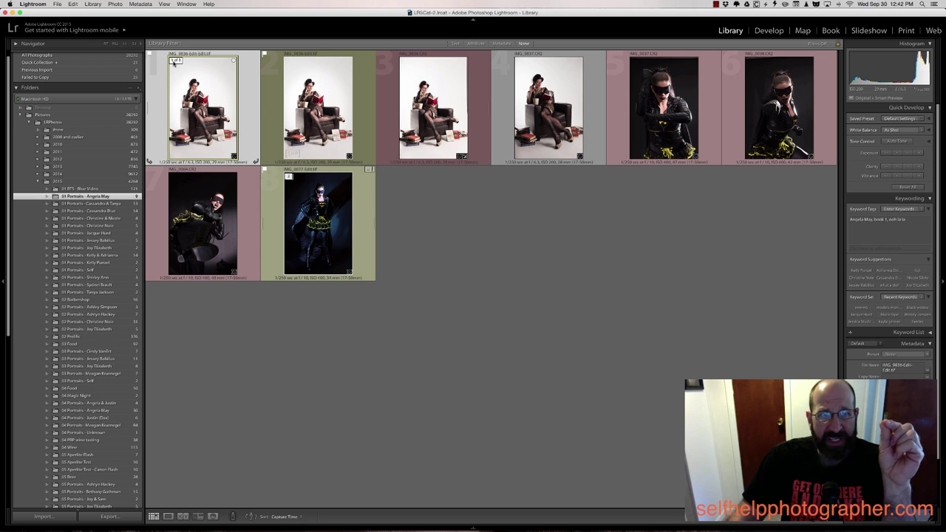
click(174, 62)
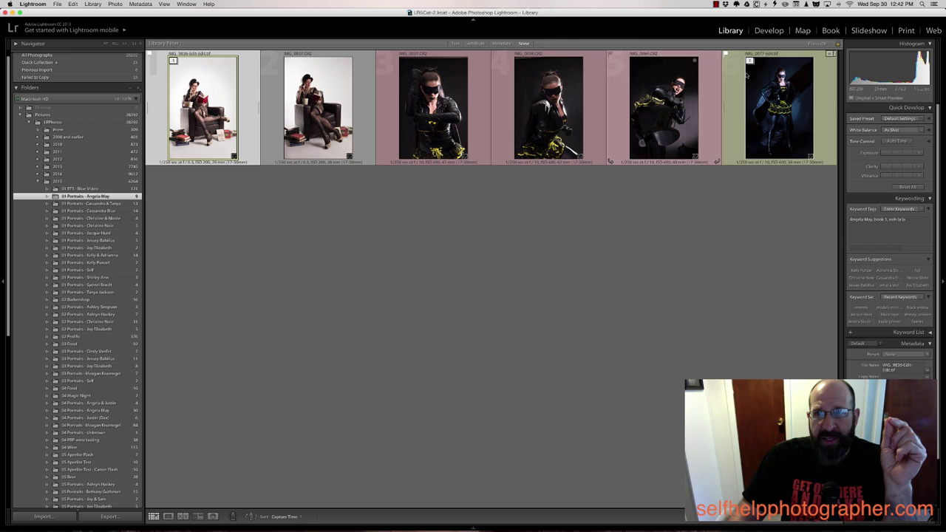
click(749, 62)
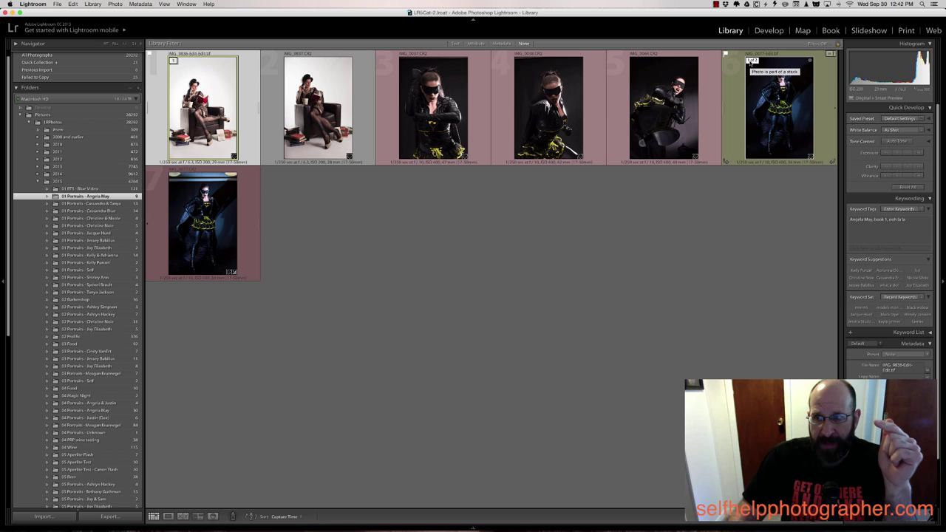
click(751, 63)
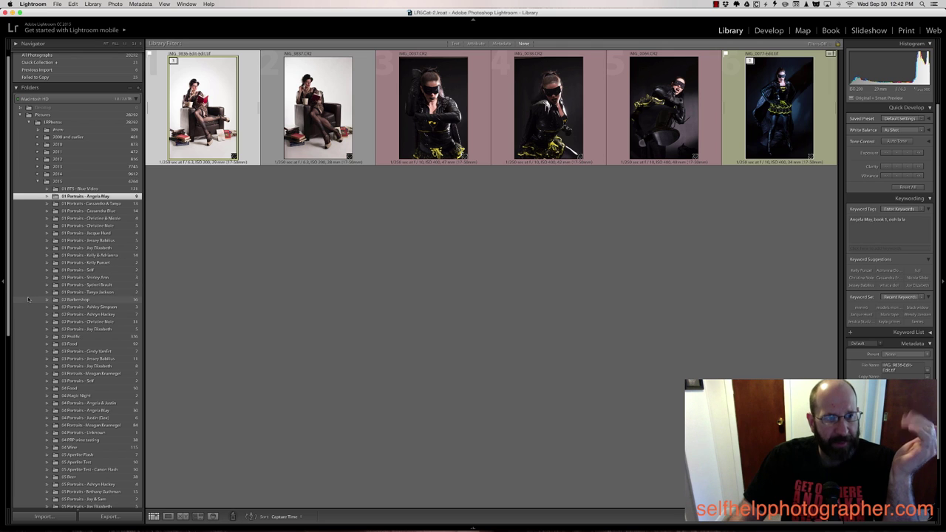
Browse the ten-photo 02 Barbershop folder, viewing the arms-crossed bearded man full size
click(87, 300)
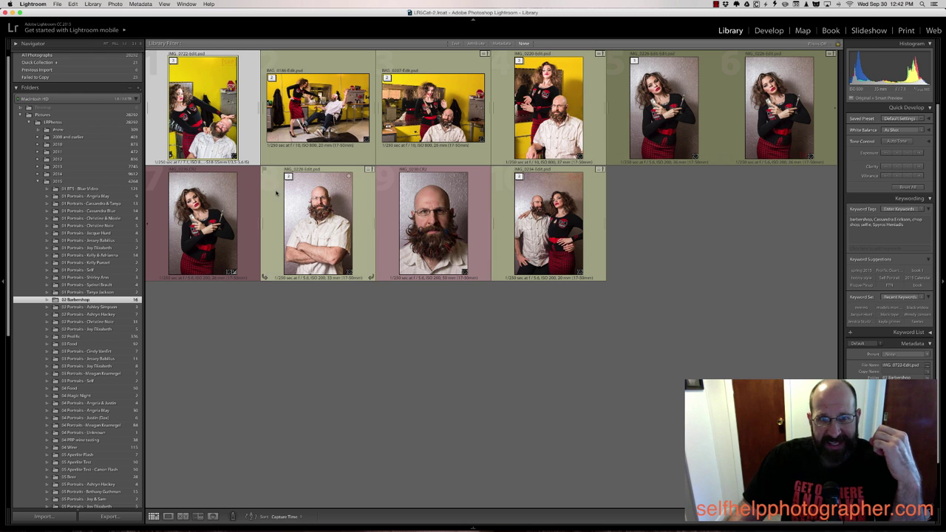
double_click(319, 214)
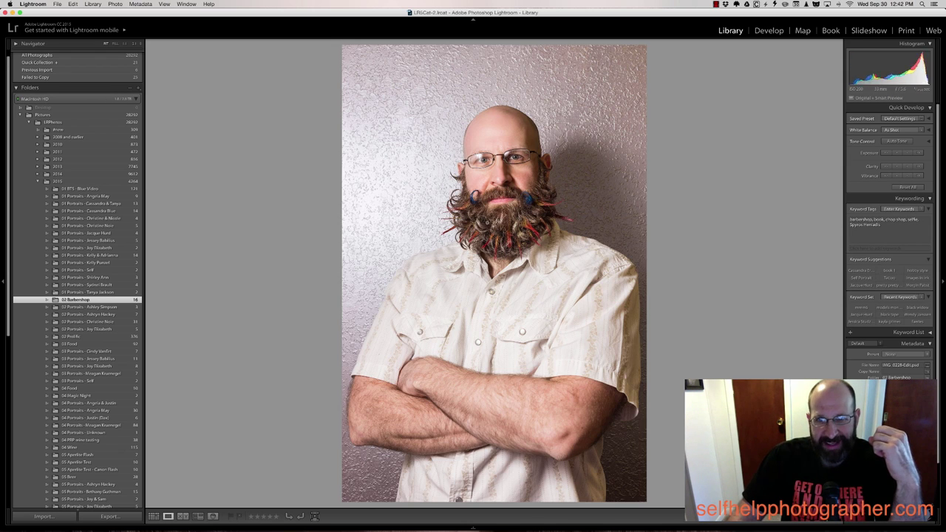
key(g)
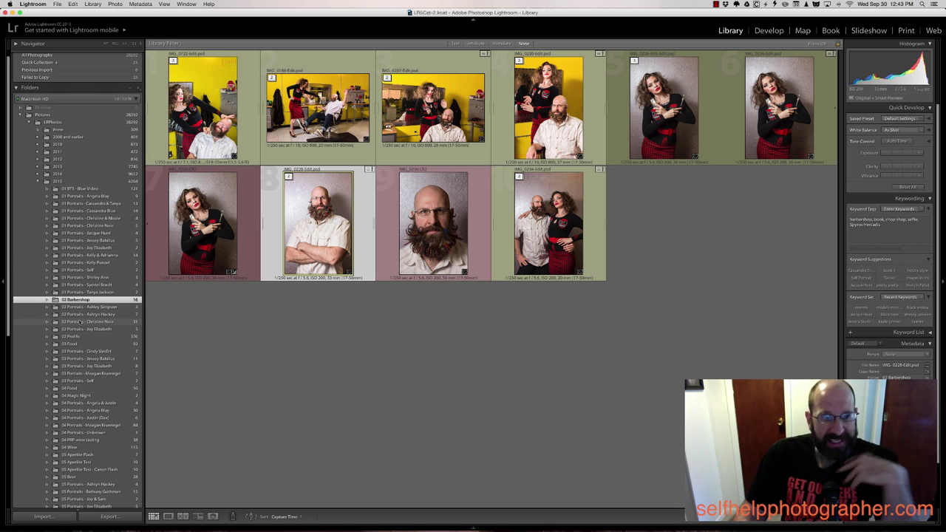
Pass through 03 Food, collapse 2015, and open the 509-photo #new folder
click(70, 344)
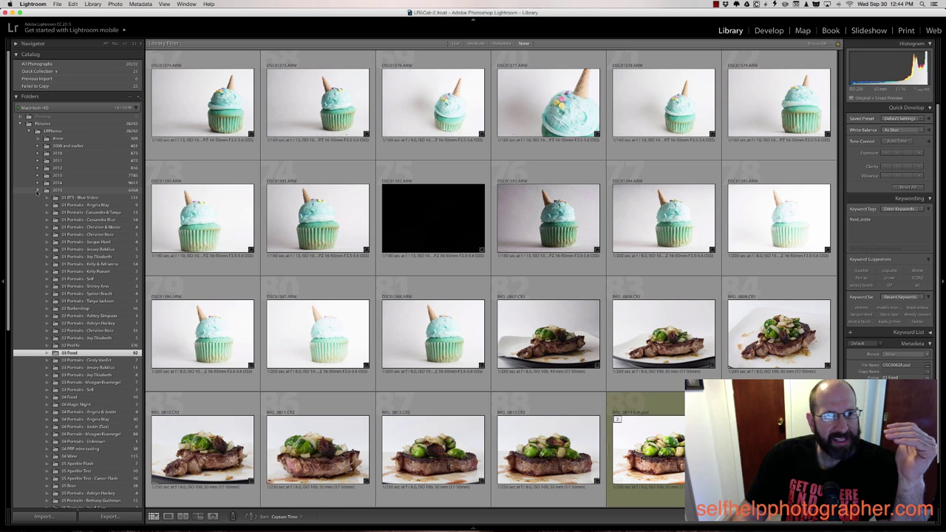
click(37, 190)
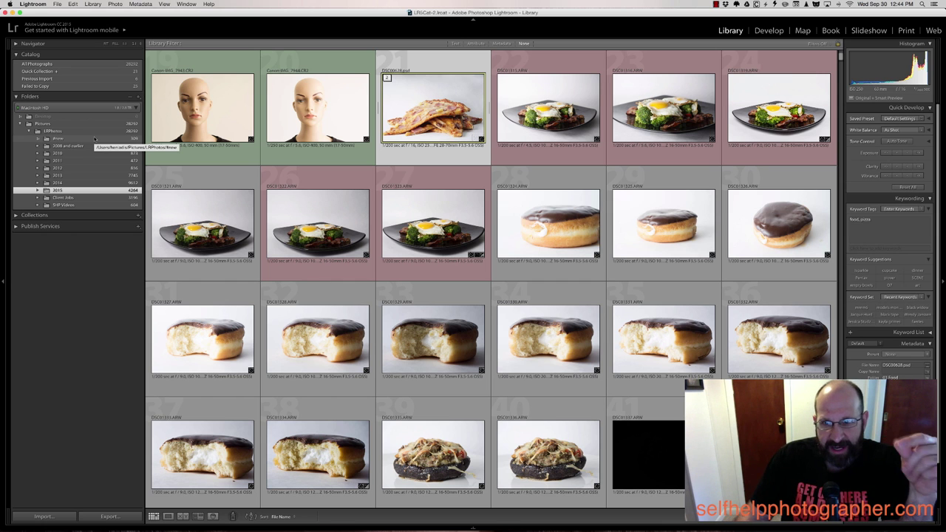
click(94, 138)
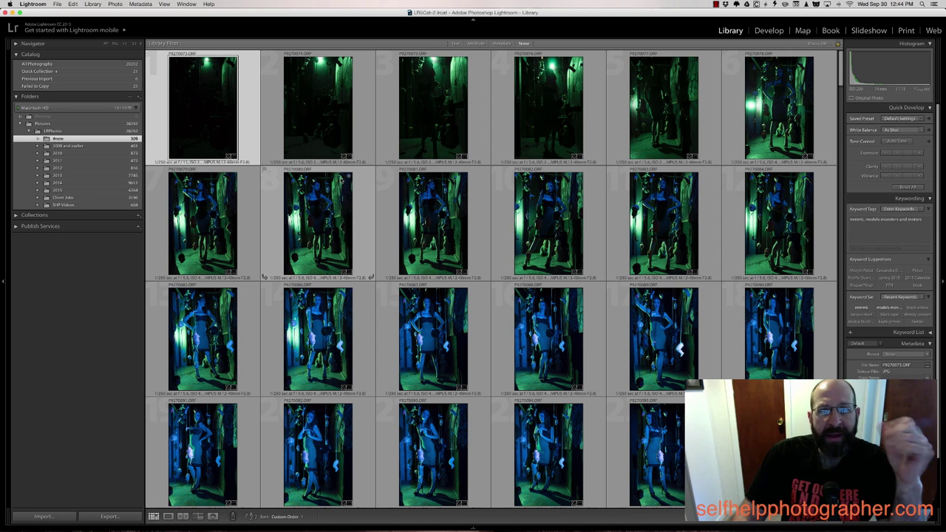
Scroll through the #new folder's 509 shoot photos, then expand the 2015 folder
scroll(280, 208, down, 2)
scroll(342, 180, down, 12)
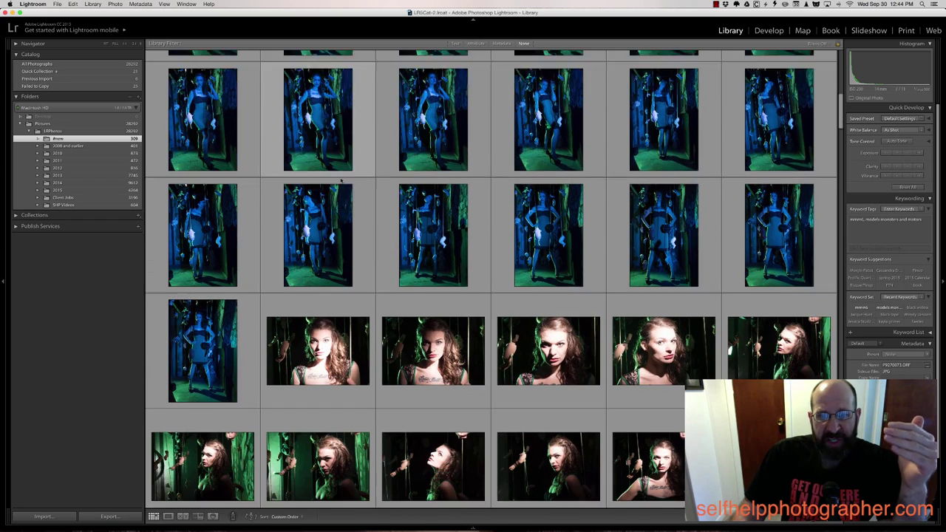
scroll(341, 181, down, 1)
scroll(341, 180, down, 8)
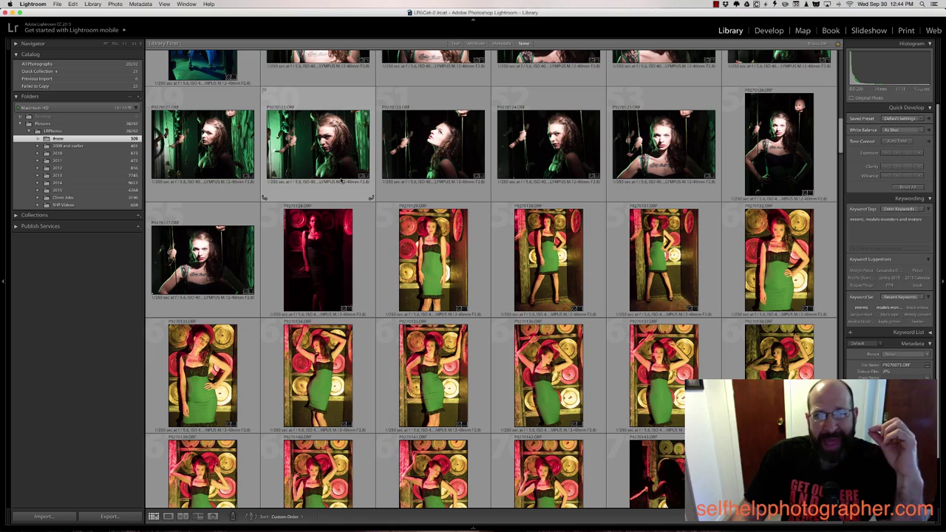
scroll(341, 180, up, 12)
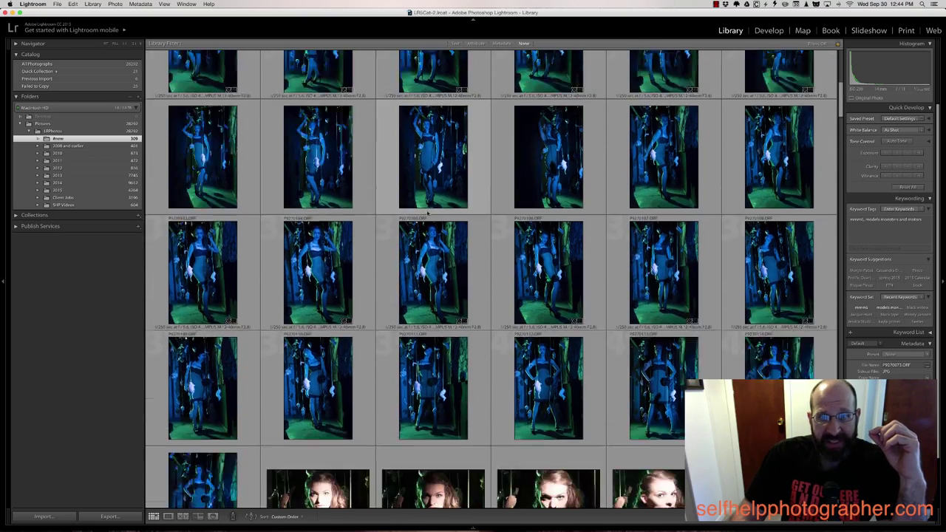
scroll(427, 213, down, 15)
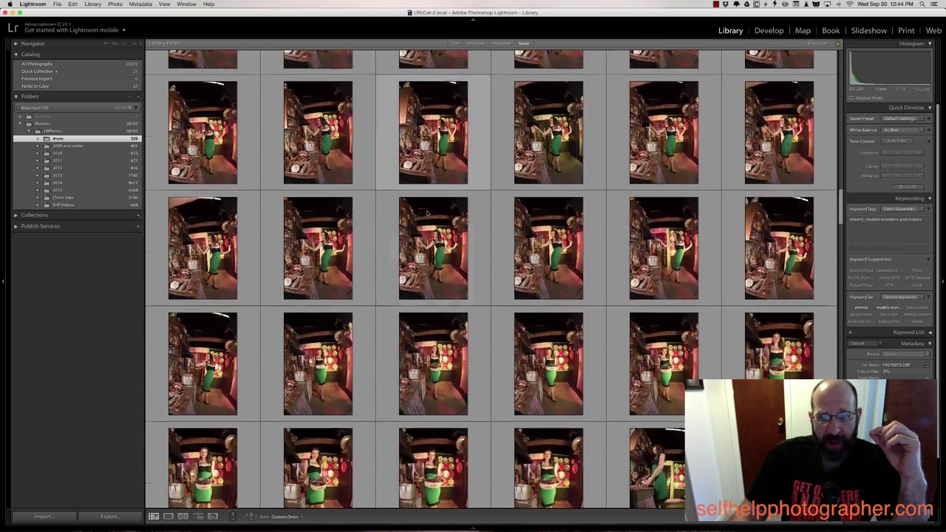
scroll(427, 213, down, 10)
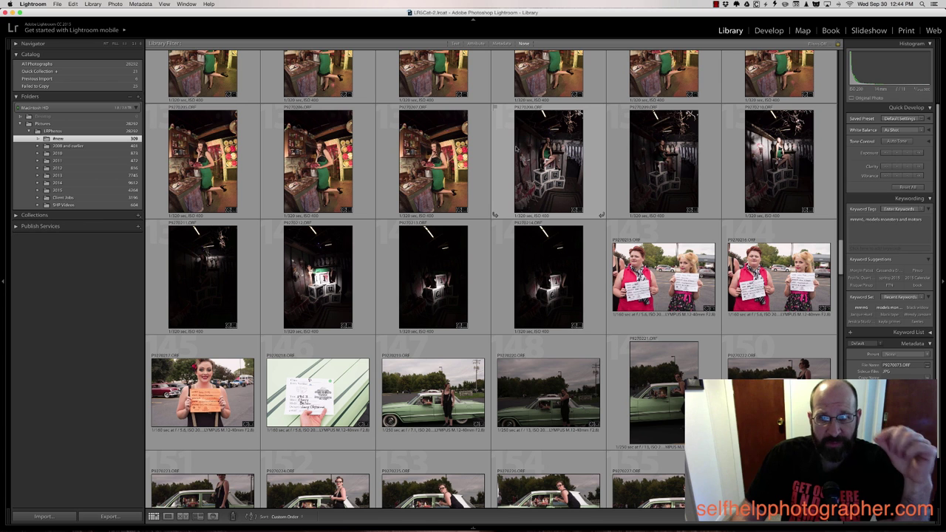
scroll(516, 150, down, 6)
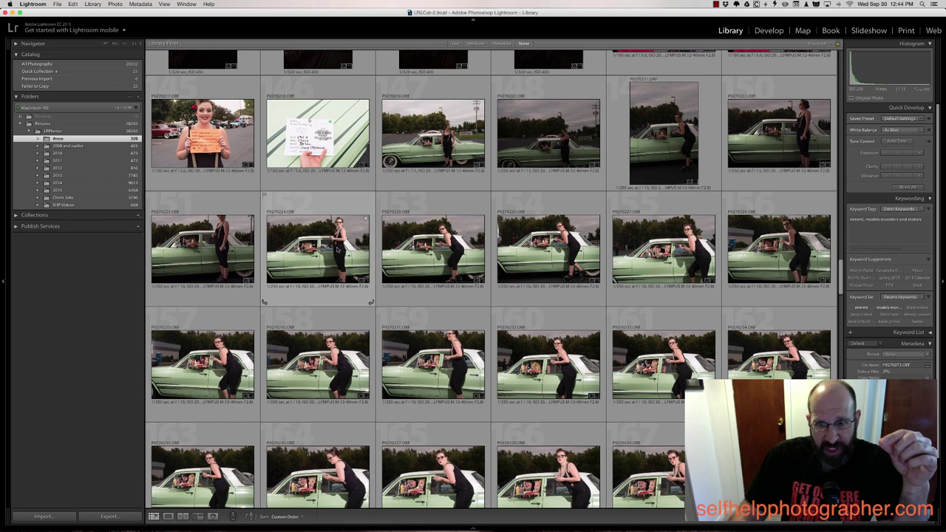
scroll(334, 250, down, 15)
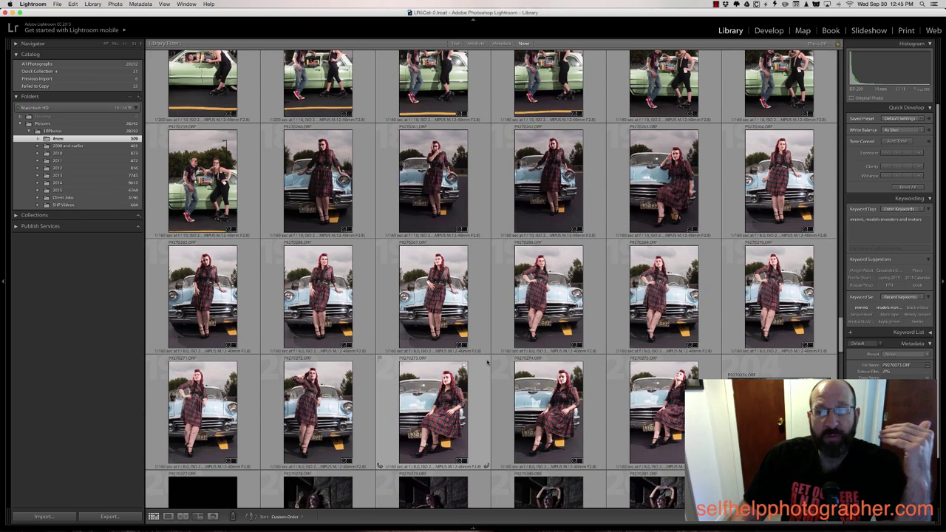
scroll(487, 362, down, 10)
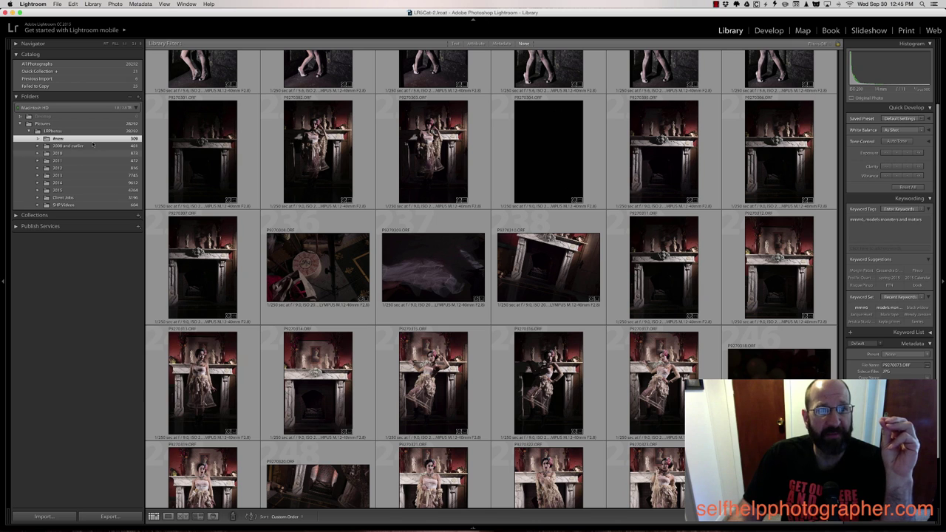
click(57, 139)
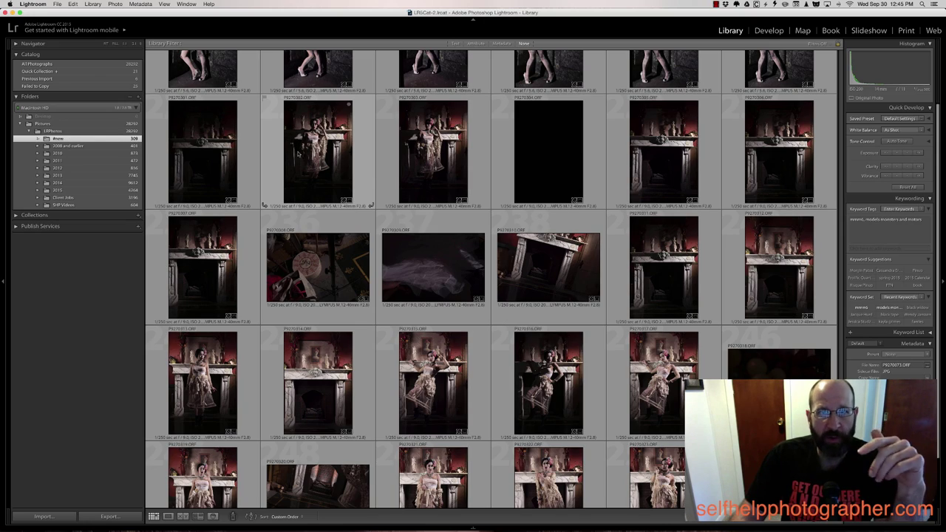
scroll(298, 153, up, 20)
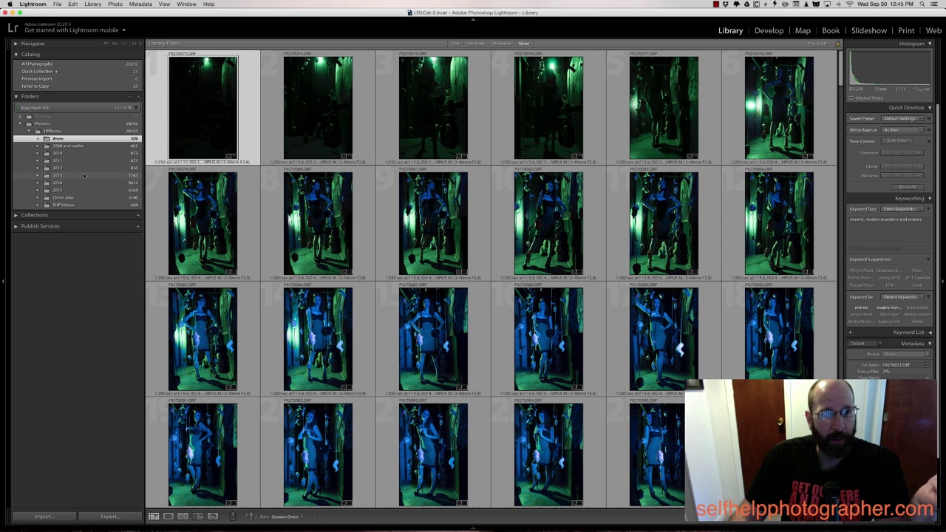
Create a new folder inside 2015 named '09 Portraits - ' followed by the model's name
click(37, 191)
scroll(81, 332, down, 5)
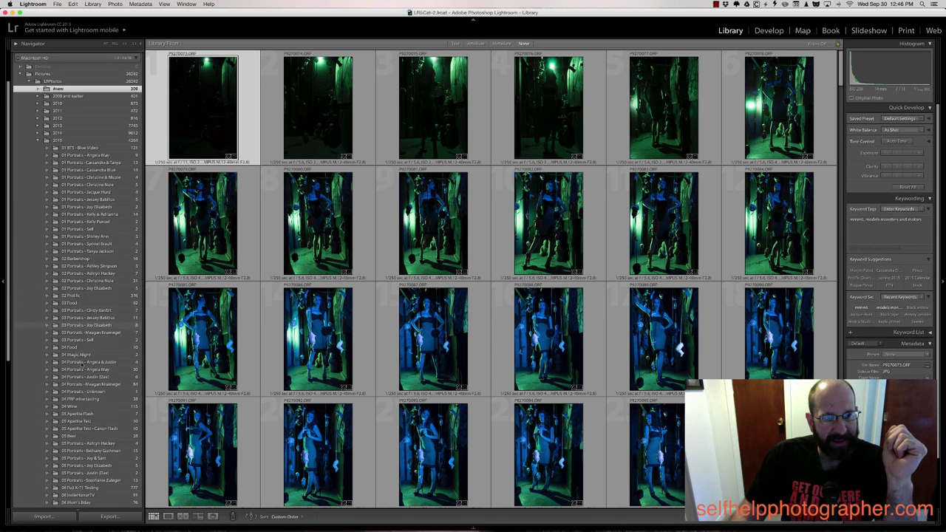
scroll(83, 362, up, 5)
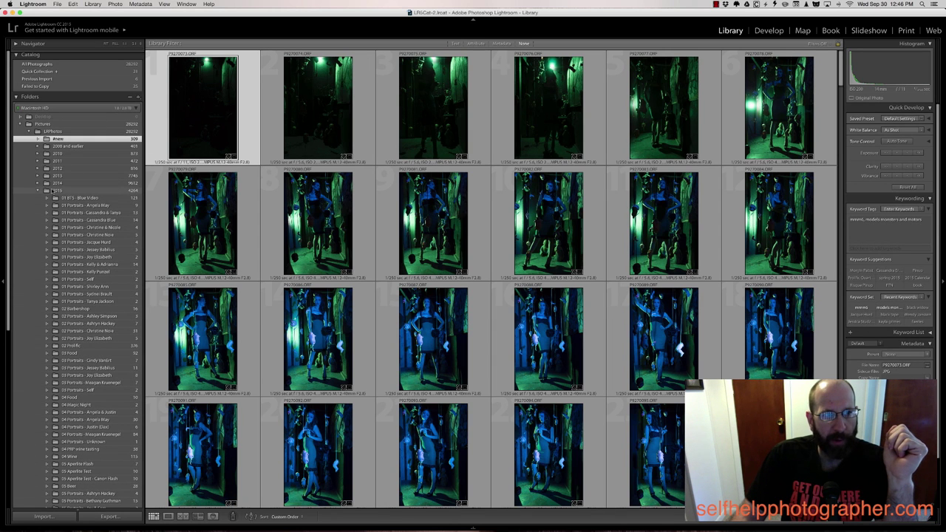
click(53, 191)
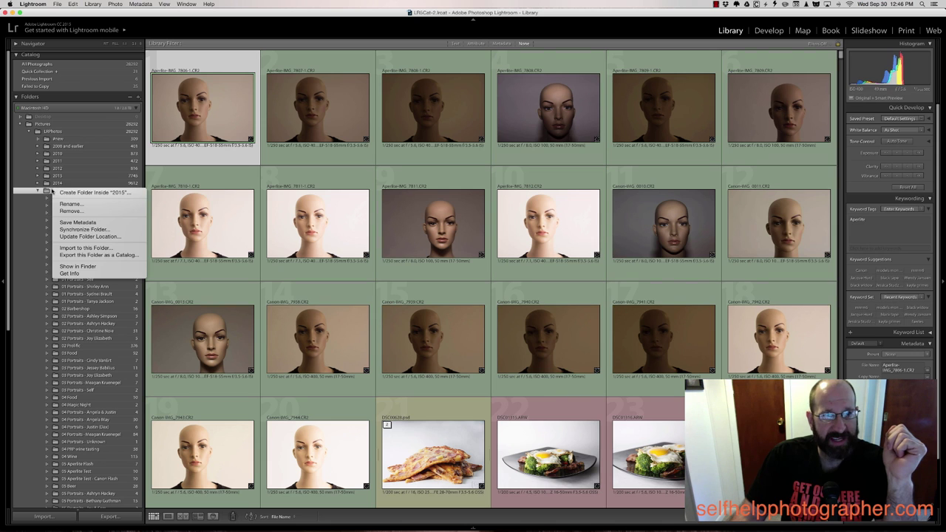
click(74, 194)
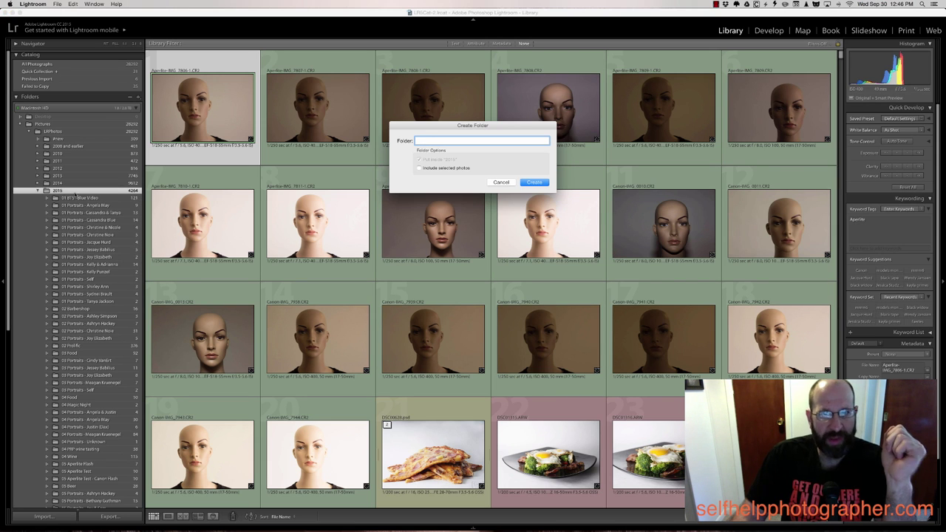
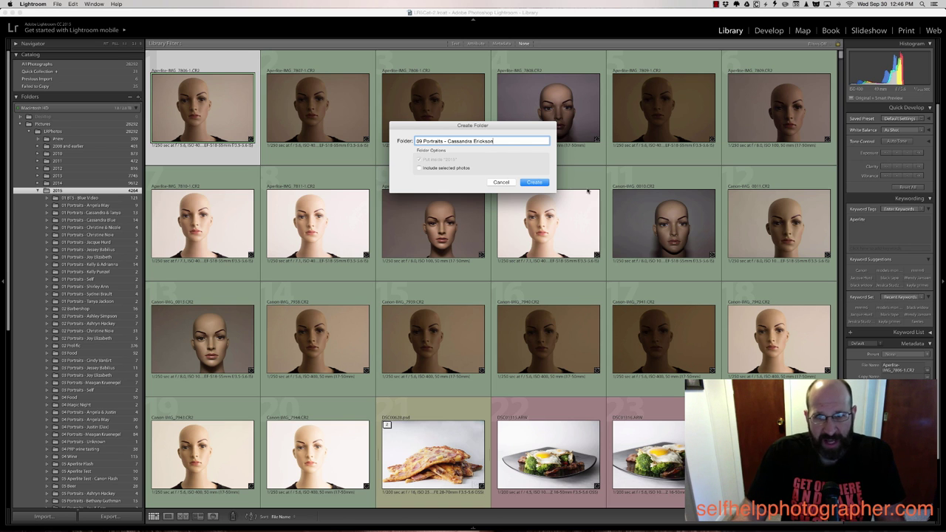
click(534, 183)
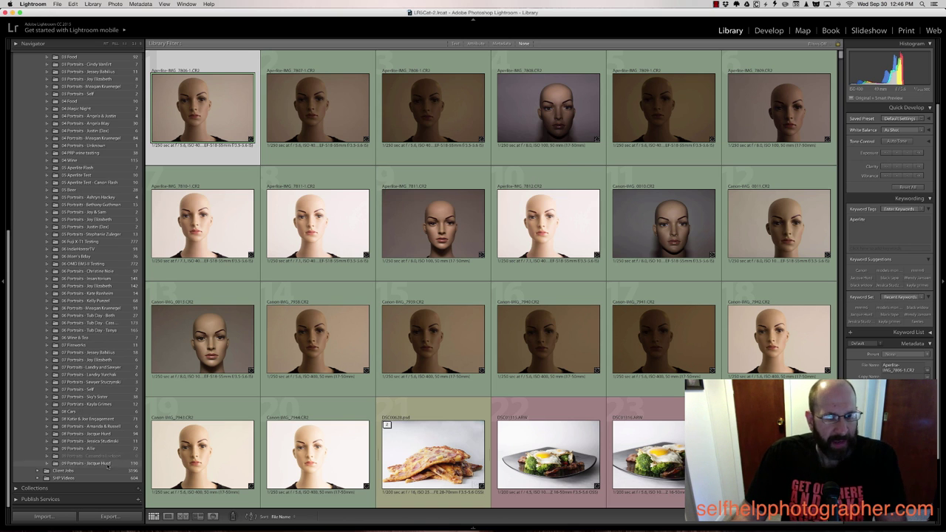
Return to the #new folder and scroll down to the green-dress fireplace shoot
scroll(108, 459, up, 15)
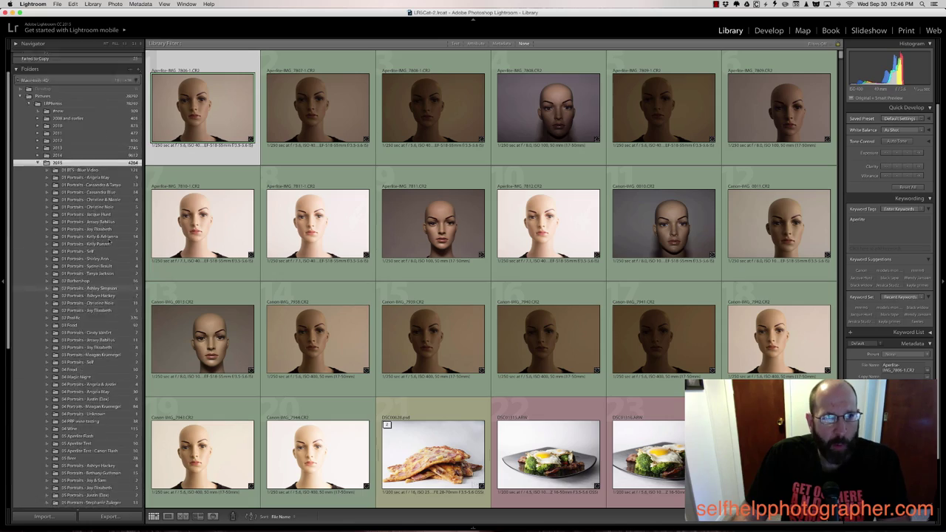
click(58, 132)
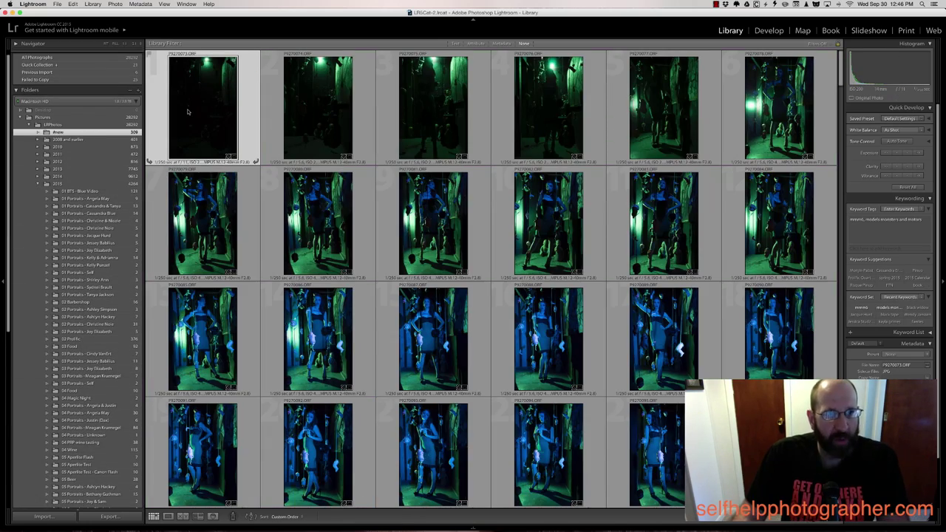
scroll(187, 110, down, 10)
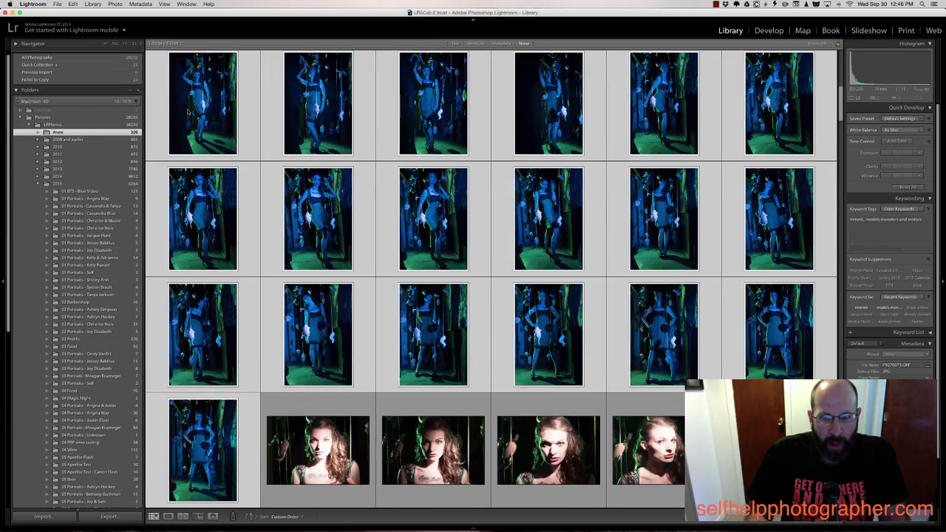
scroll(188, 111, down, 15)
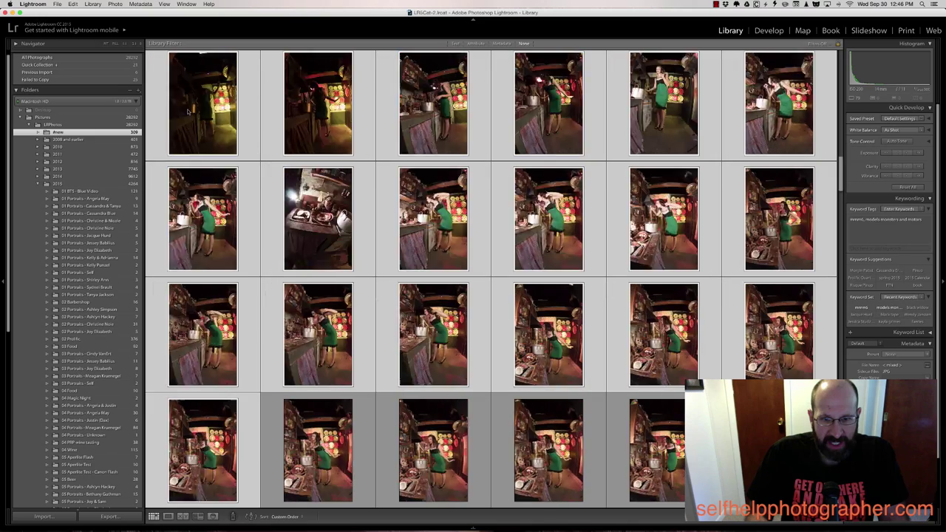
scroll(188, 111, down, 10)
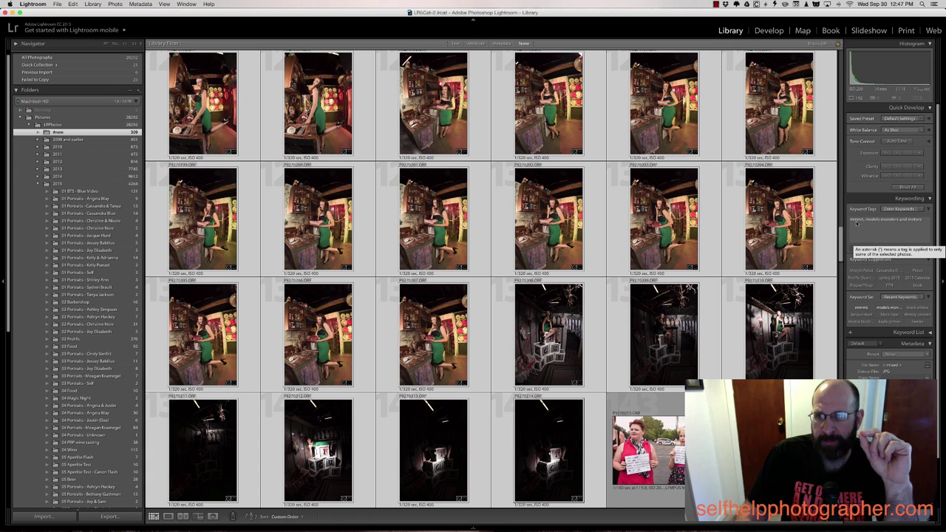
Add the model's name as a keyword, then move the photos into the 09 Portraits folder
click(923, 229)
text(, )
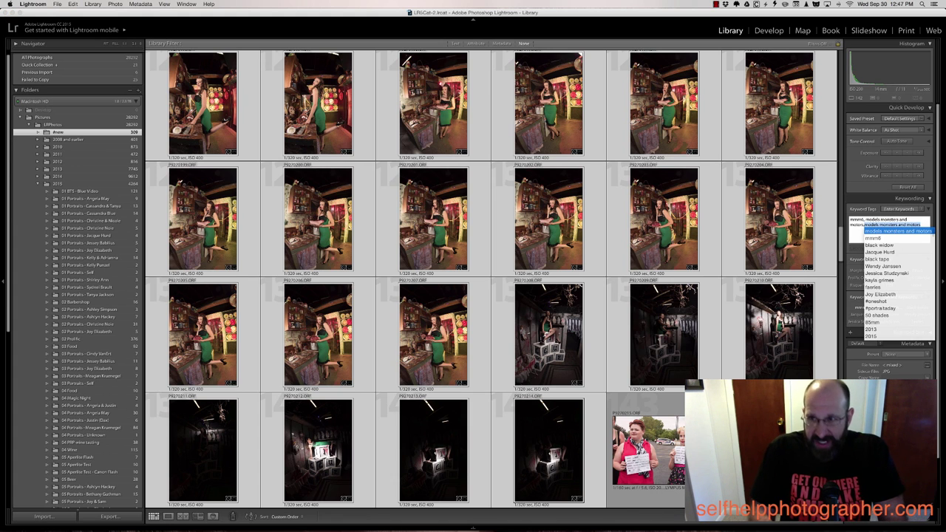
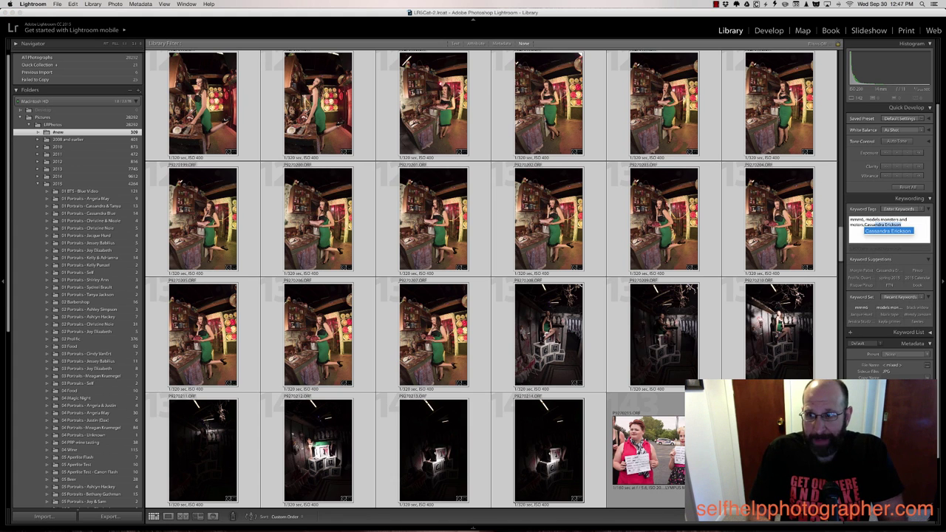
key(Return)
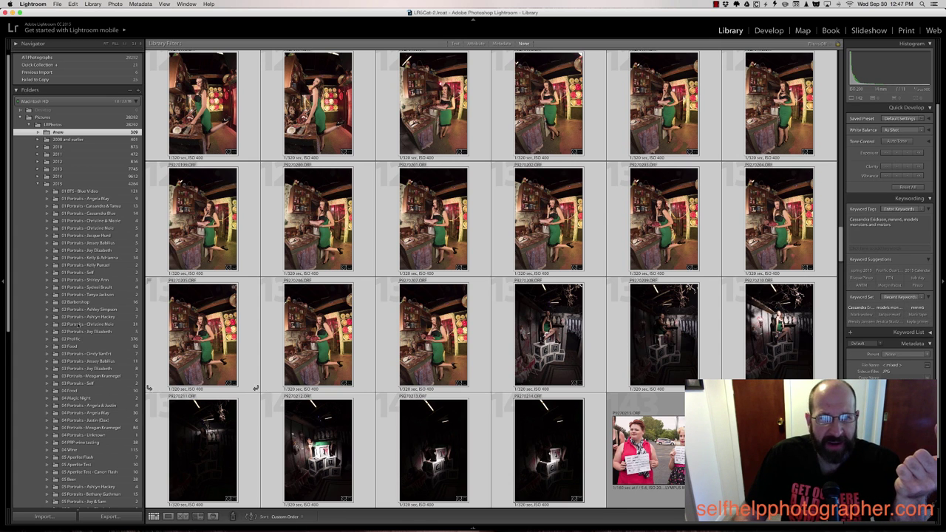
scroll(57, 353, down, 10)
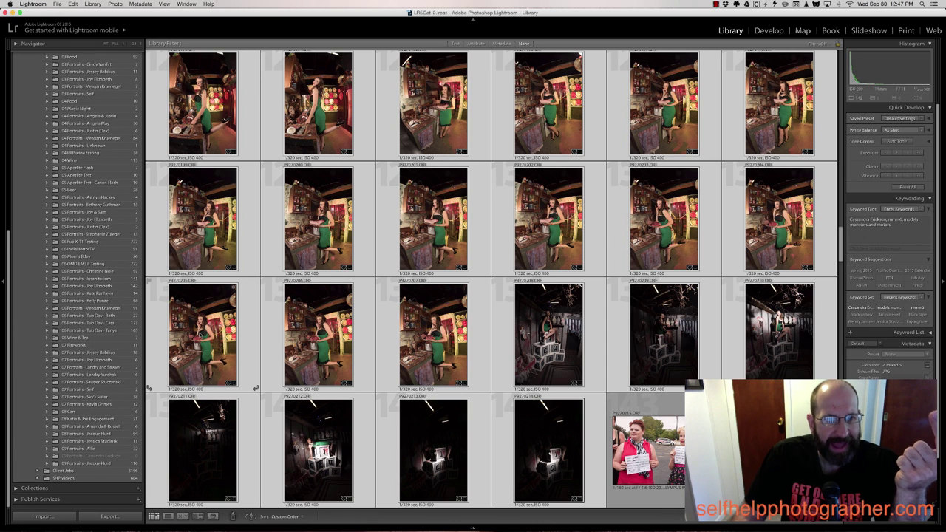
drag(152, 386, 107, 456)
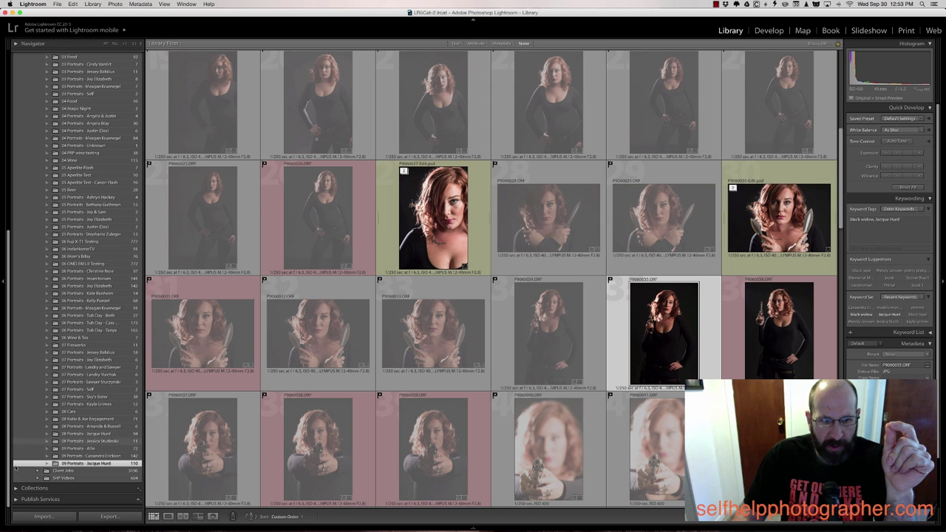
Expand Collections, show the Models set, and browse the model's 62-photo smart collection
click(15, 490)
scroll(70, 327, down, 8)
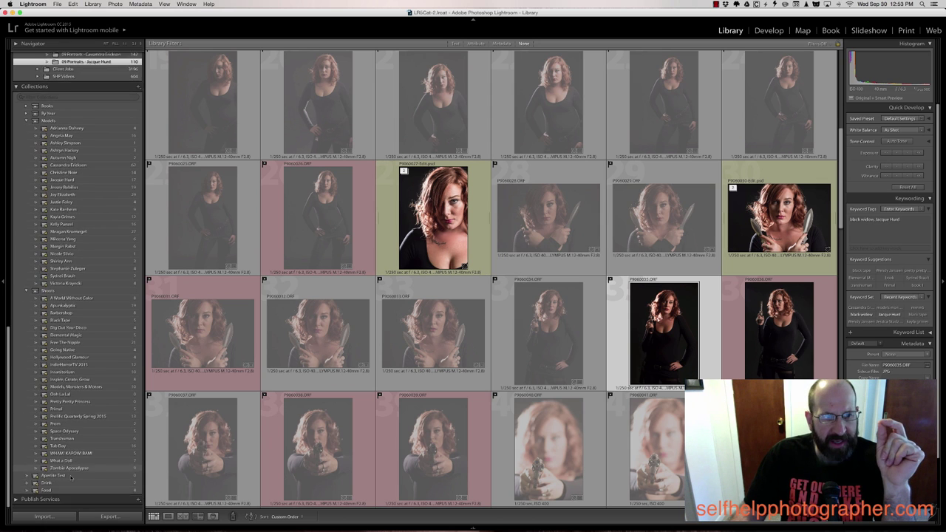
scroll(69, 326, up, 3)
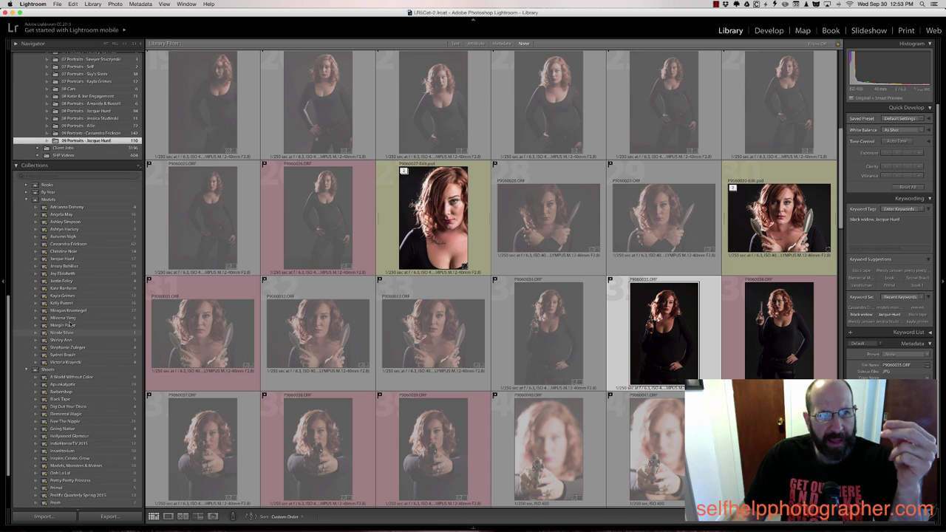
click(76, 206)
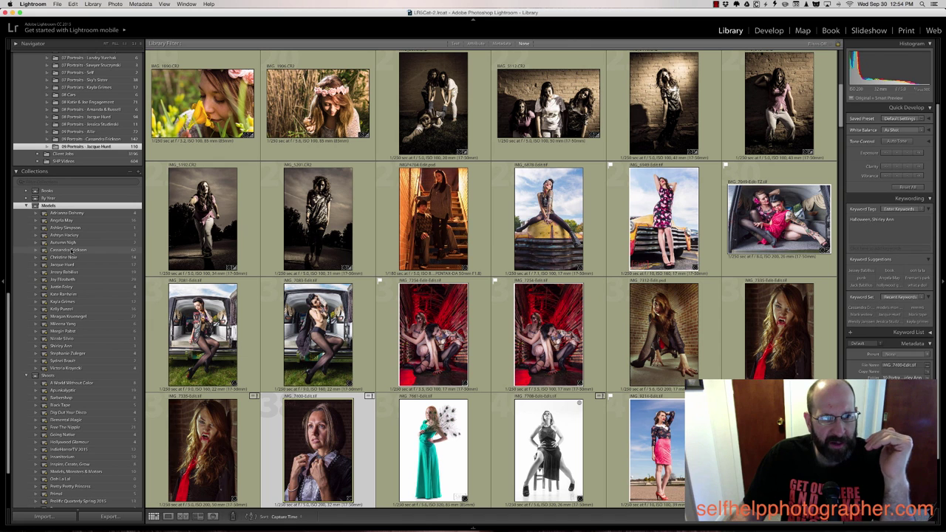
click(73, 250)
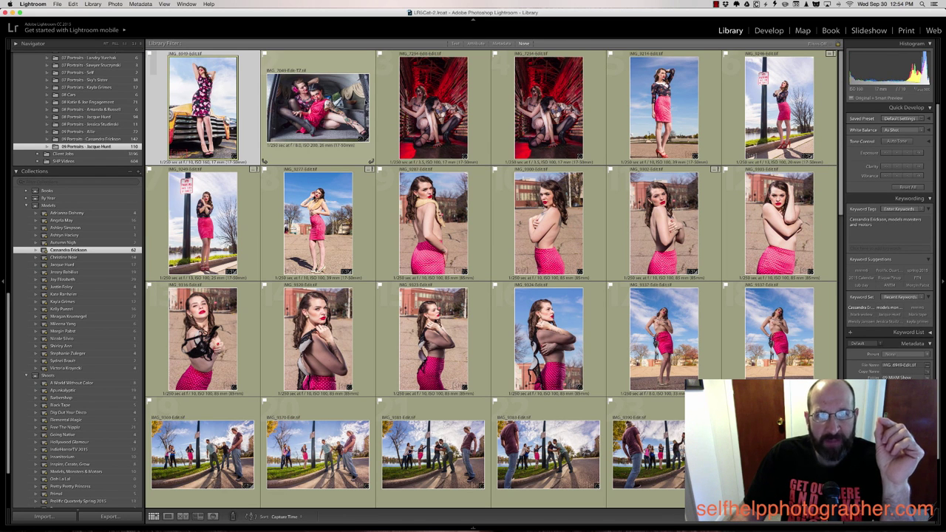
scroll(573, 276, down, 10)
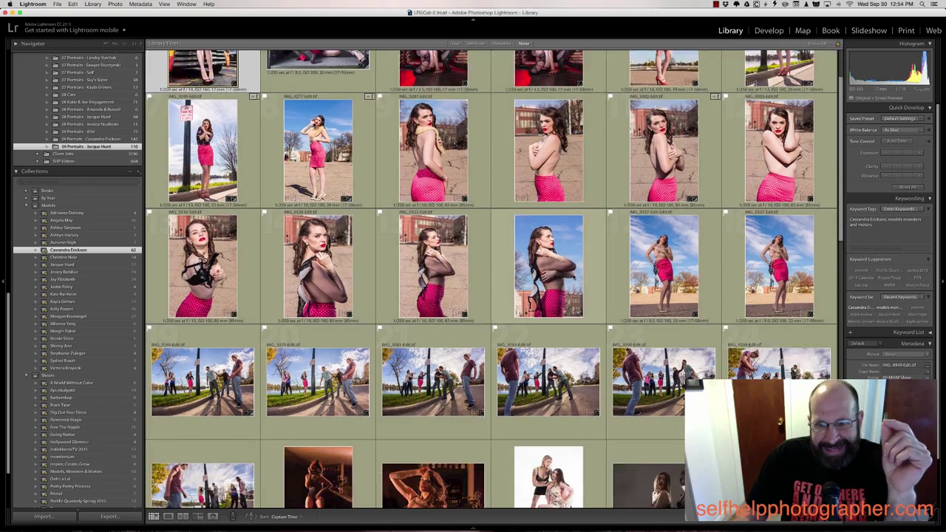
scroll(574, 277, down, 5)
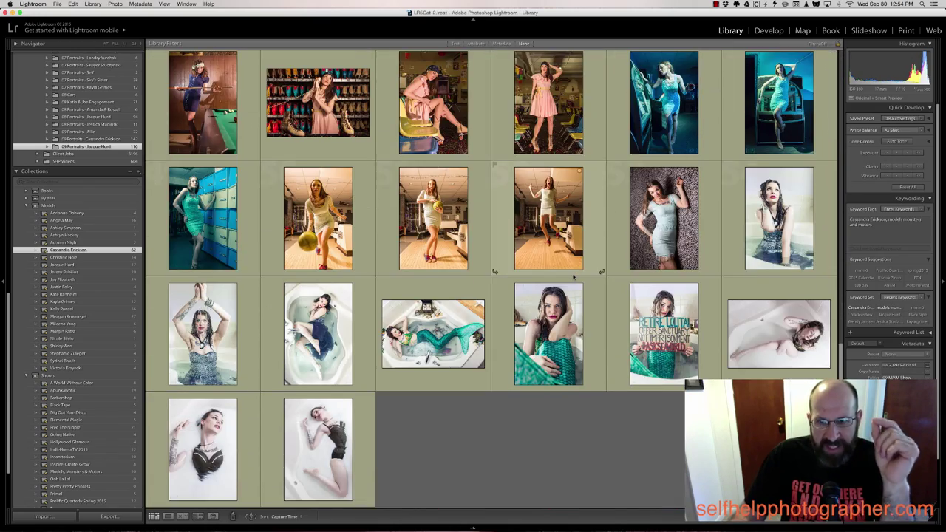
scroll(574, 276, up, 15)
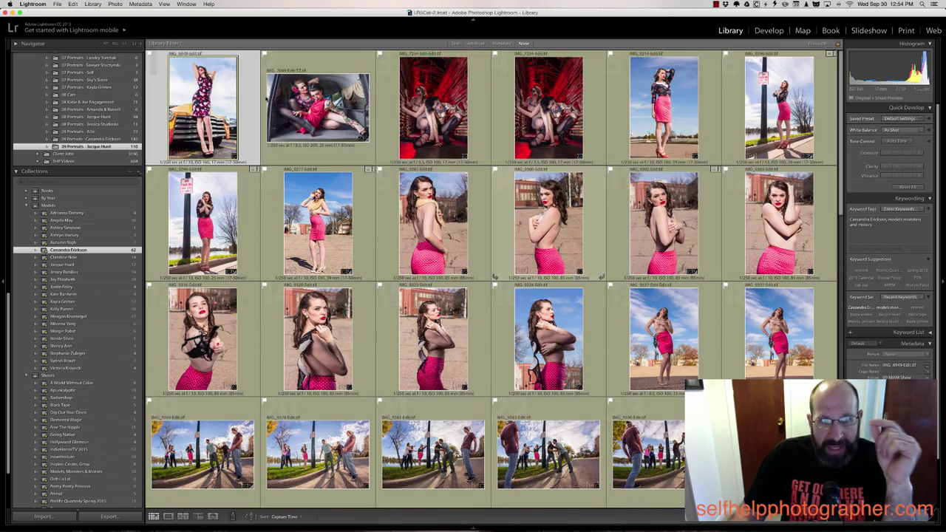
scroll(207, 111, down, 15)
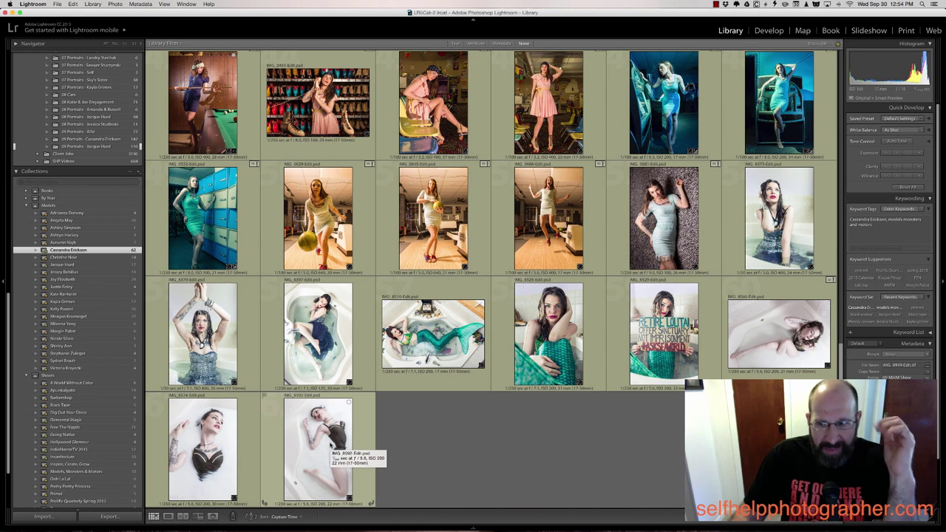
Open the model's smart collection rules: yellow label and keywords containing her name
double_click(74, 252)
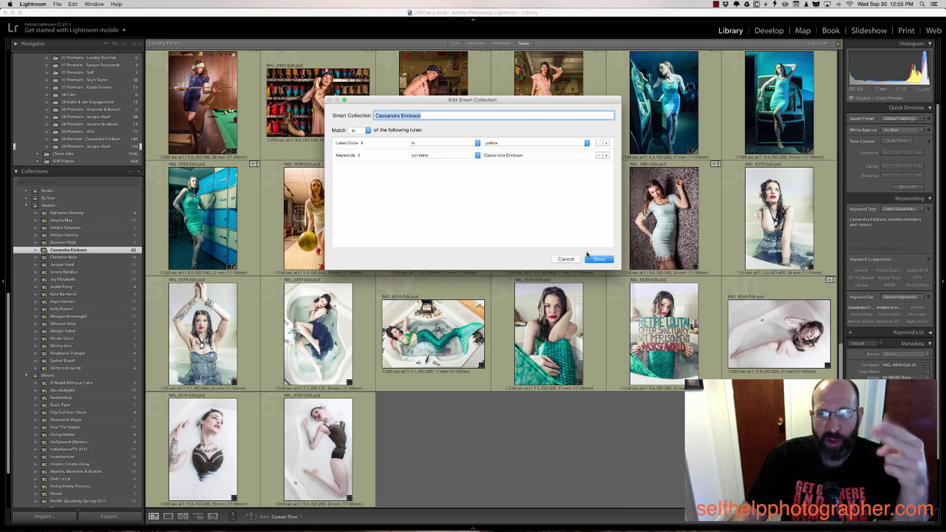
Save the model's smart collection, then show the Apunkalyptic collection from the Shoots set
click(600, 260)
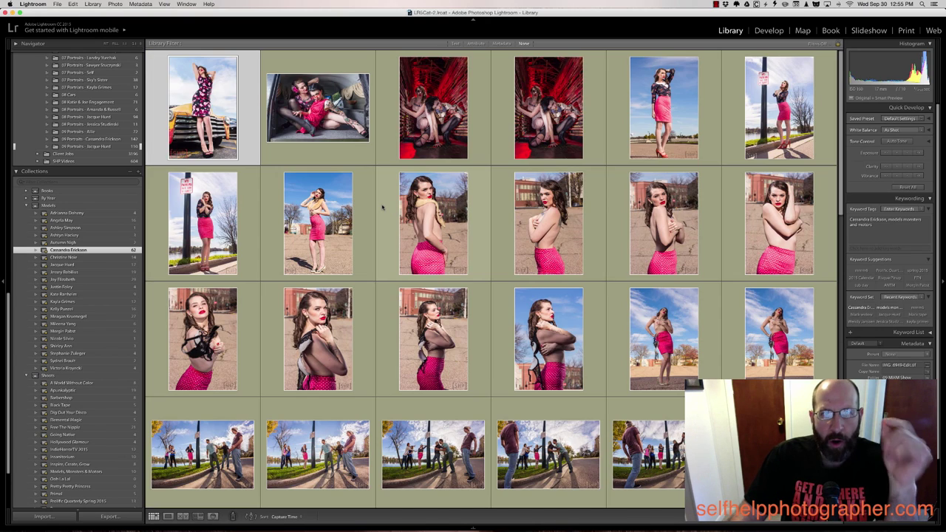
scroll(382, 209, down, 5)
scroll(382, 208, down, 5)
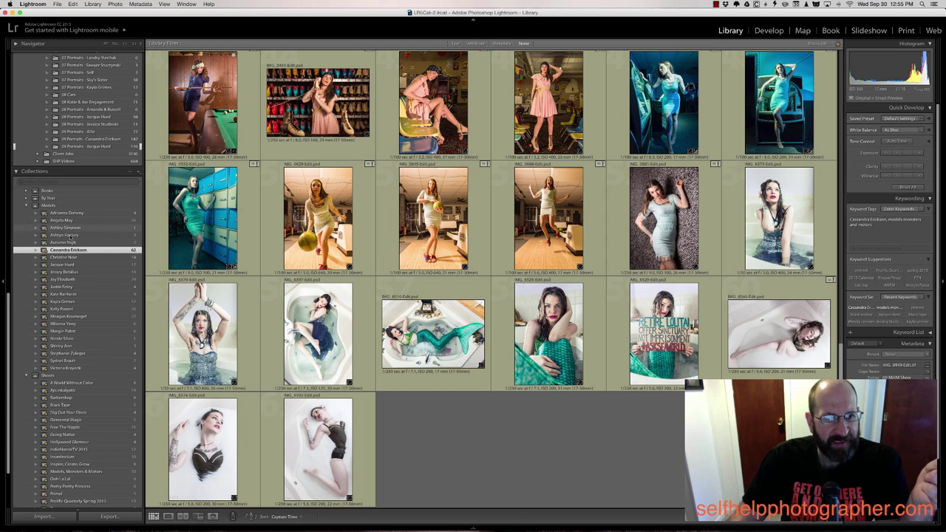
scroll(80, 367, down, 3)
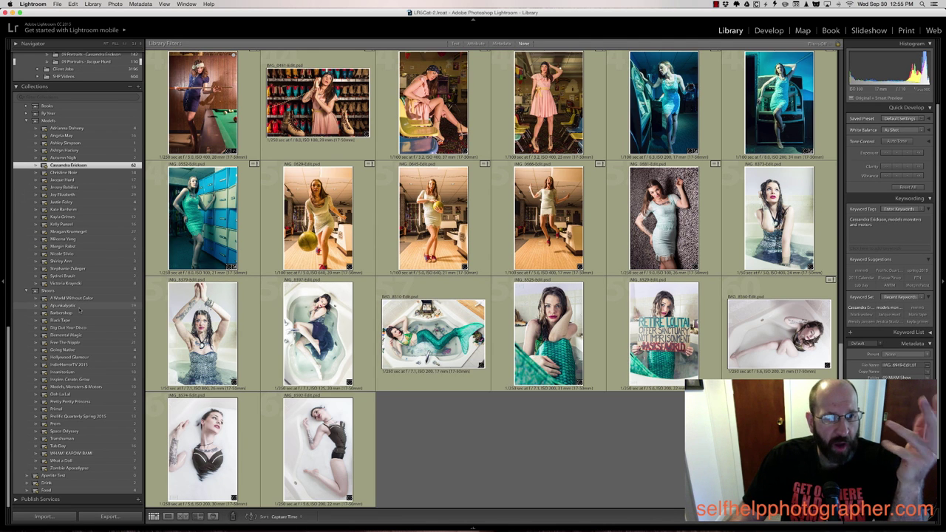
click(74, 306)
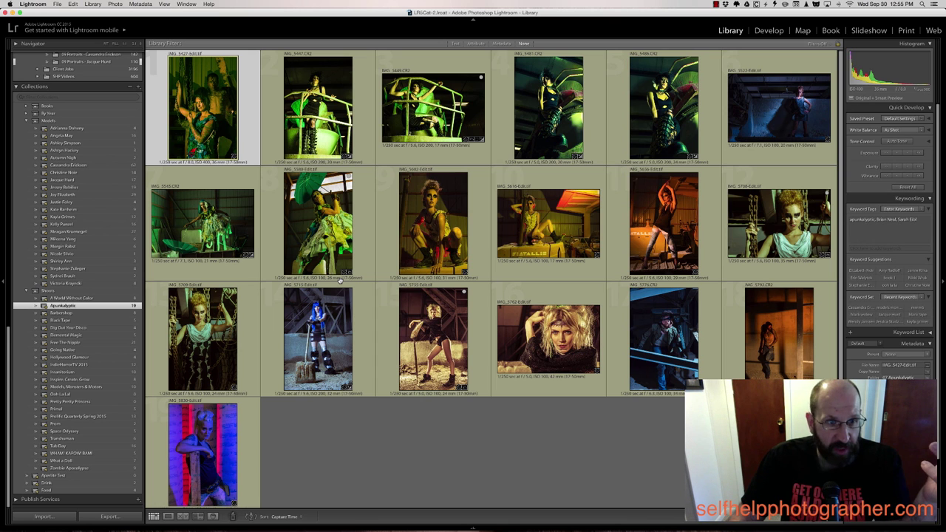
Save the Apunkalyptic smart collection rules: yellow label and keywords containing apunkalyptic
double_click(62, 305)
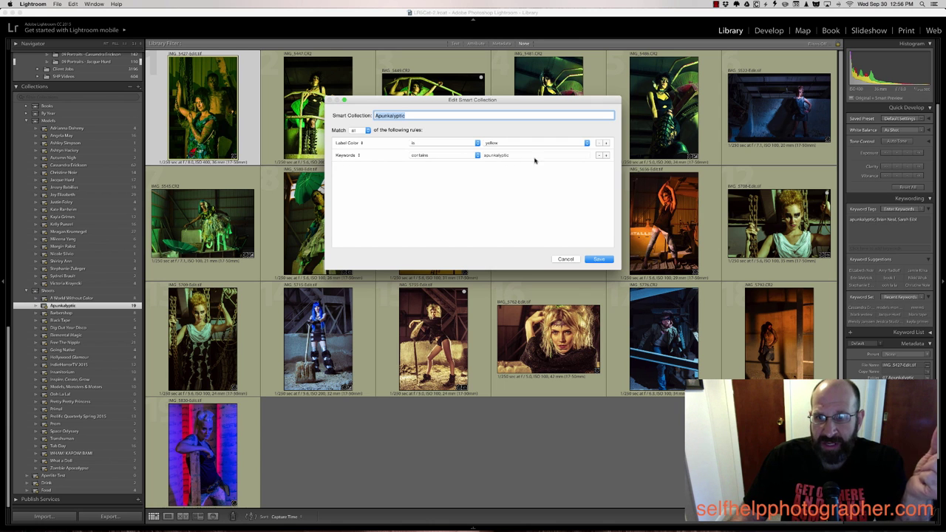
click(600, 259)
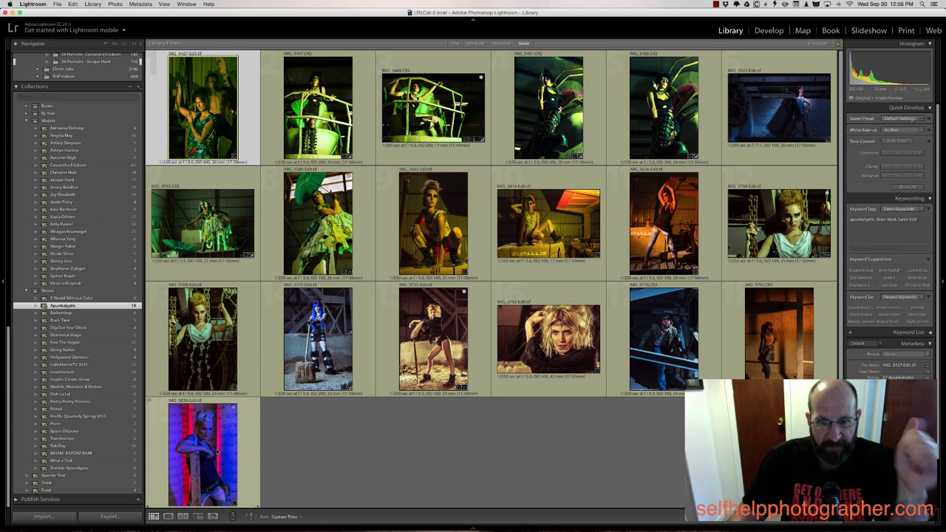
scroll(96, 151, up, 15)
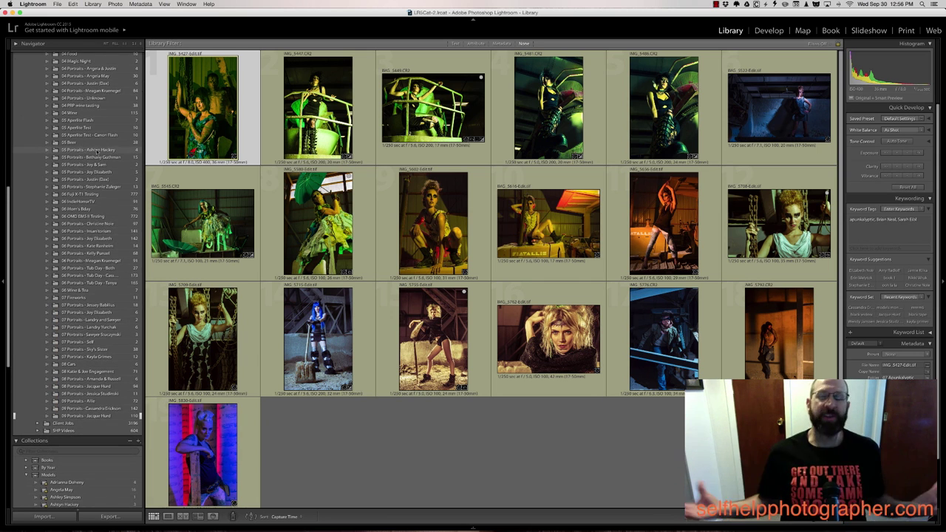